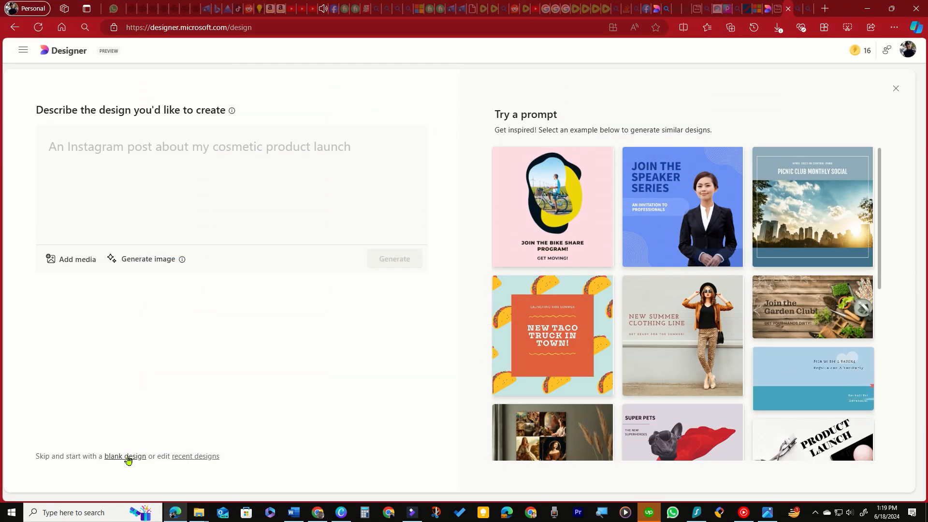
Step: Create a blank design with a custom size of 3600 px width and 600 px height
left_click(125, 456)
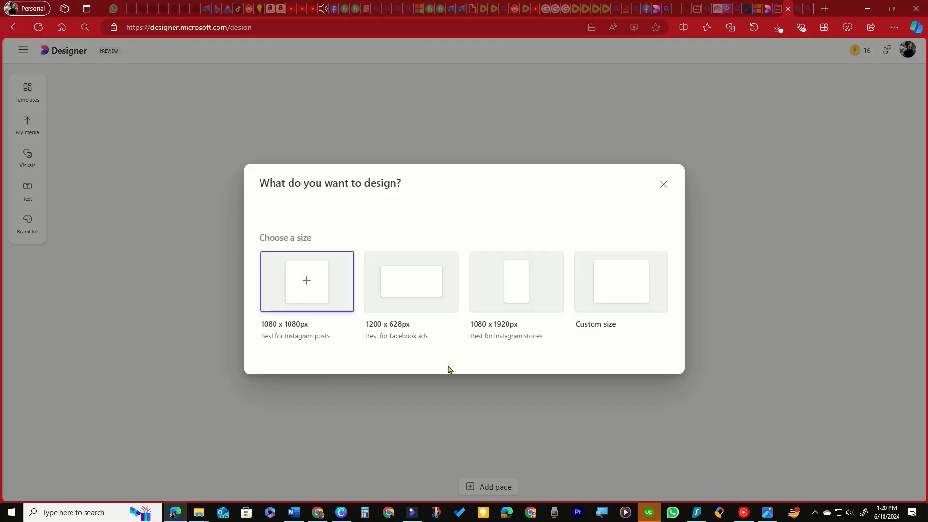
left_click(615, 297)
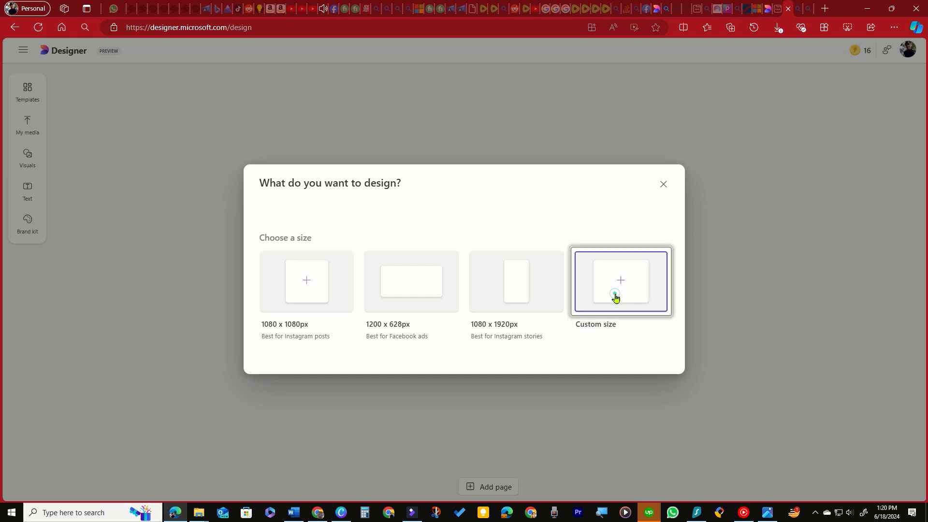
left_click_drag(356, 337, 325, 340)
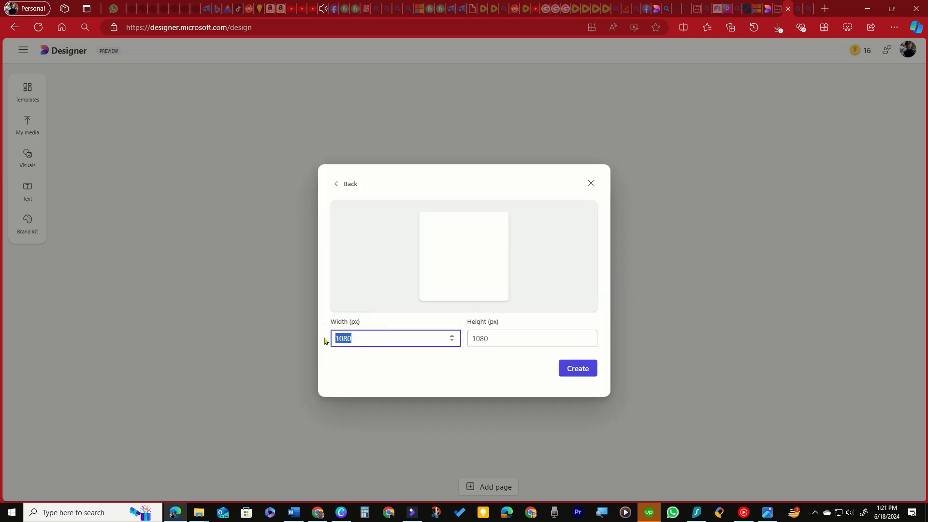
type("36")
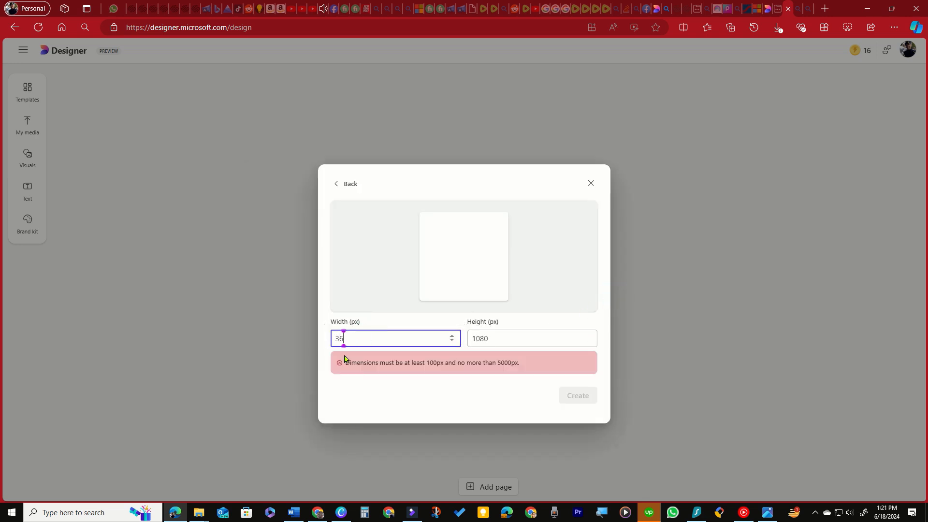
type("00")
left_click_drag(485, 339, 467, 340)
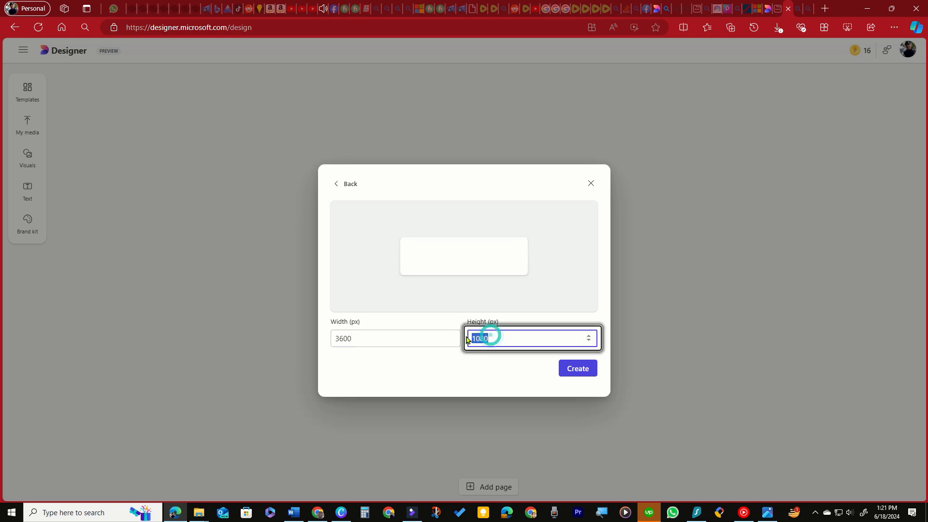
type("600")
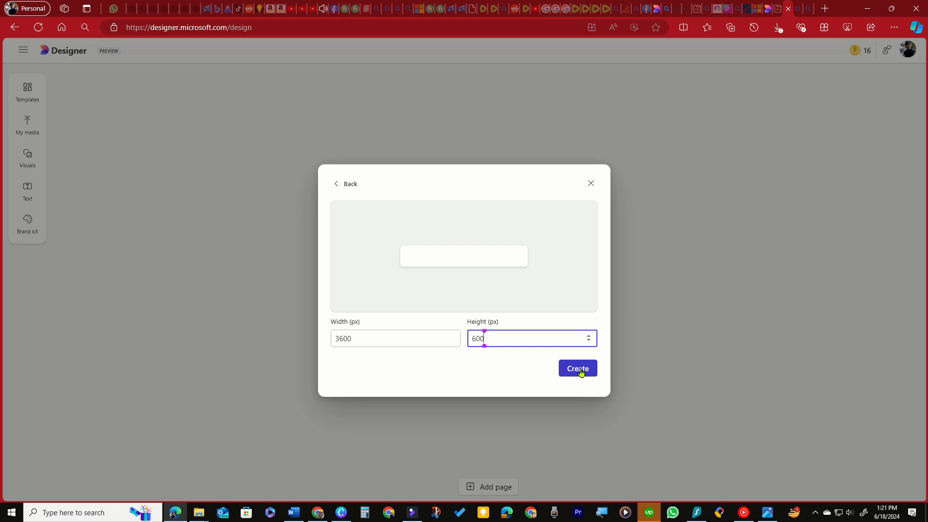
left_click(578, 368)
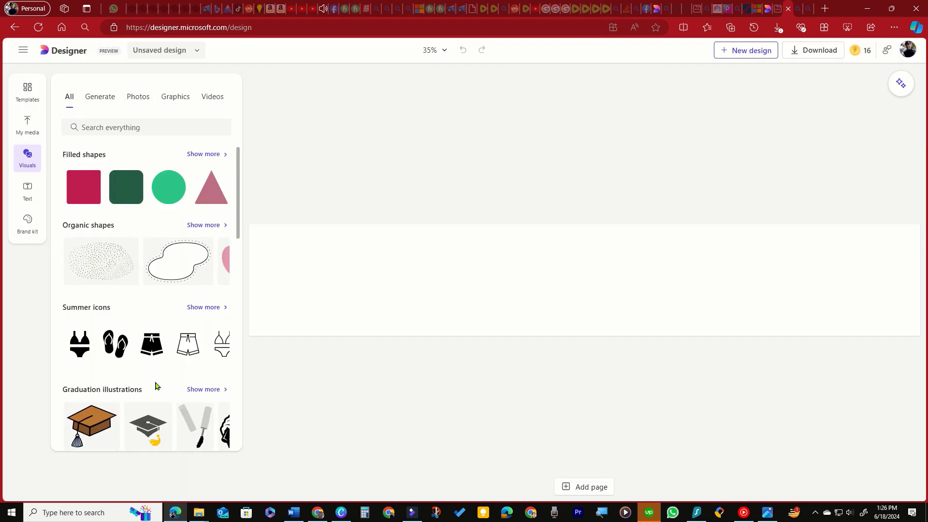
Step: Search the visuals for "gradient background", add the dark blue gradient image to the page and set it as the background
scroll(155, 384, "down", 10)
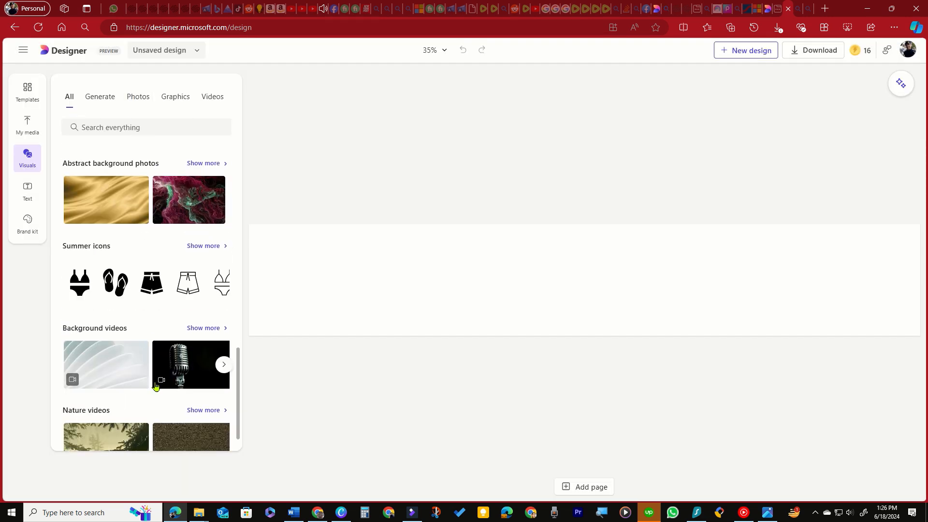
scroll(145, 241, "up", 10)
left_click(125, 124)
left_click(181, 166)
key("Return")
scroll(134, 265, "down", 2)
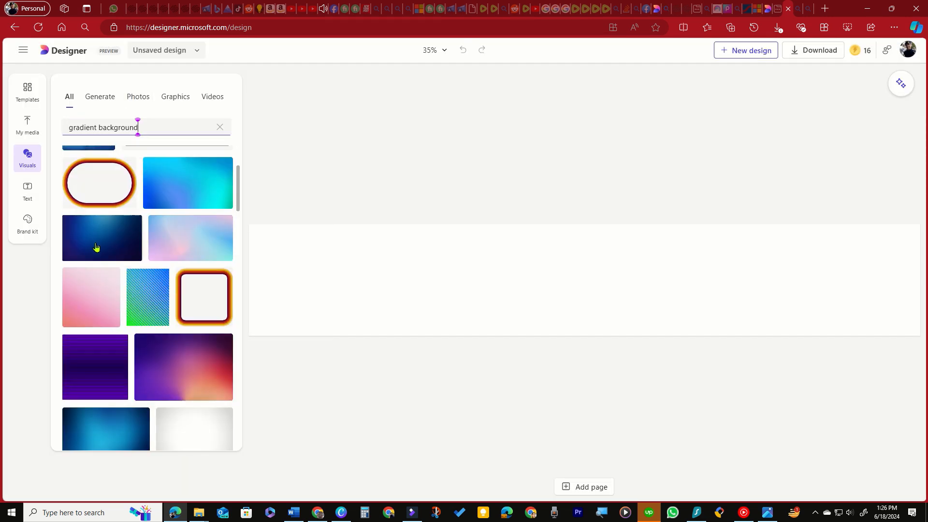
left_click_drag(96, 248, 417, 277)
left_click(698, 82)
Step: Add a bold white heading reading "Brand Name" and place it centred near the banner's upper edge
left_click(27, 191)
scroll(165, 357, "down", 10)
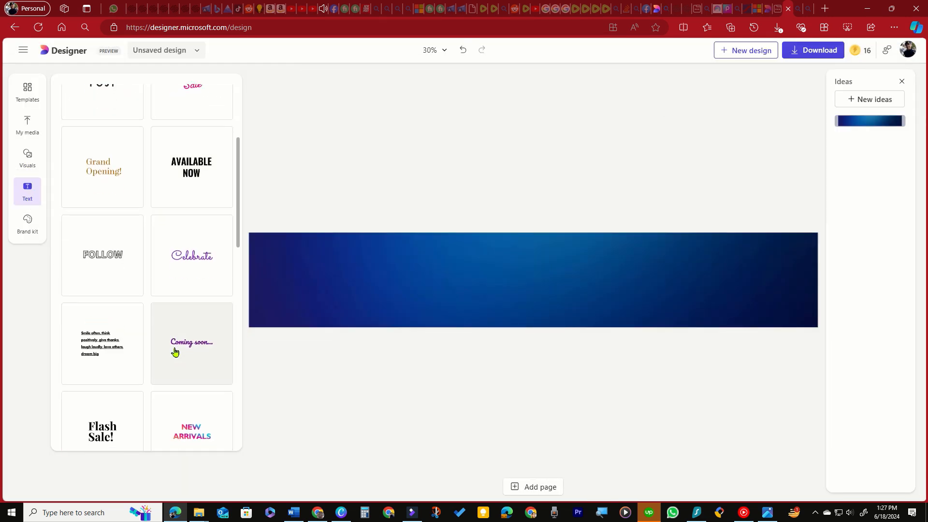
scroll(150, 364, "down", 5)
scroll(136, 251, "up", 10)
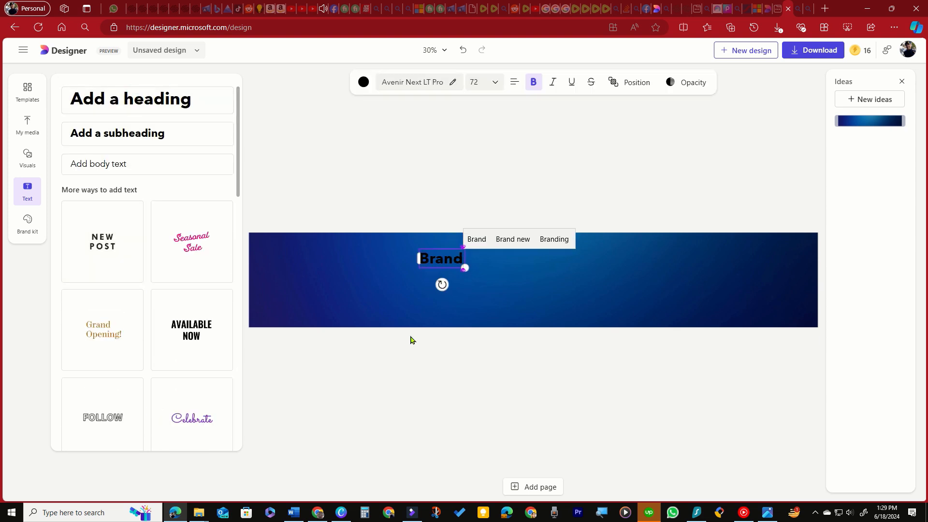
type("Name")
left_click_drag(512, 266, 590, 284)
left_click(417, 82)
left_click_drag(538, 271, 544, 255)
Step: Add an image from the visuals library, remove its background and place it near the banner's right end
left_click(28, 155)
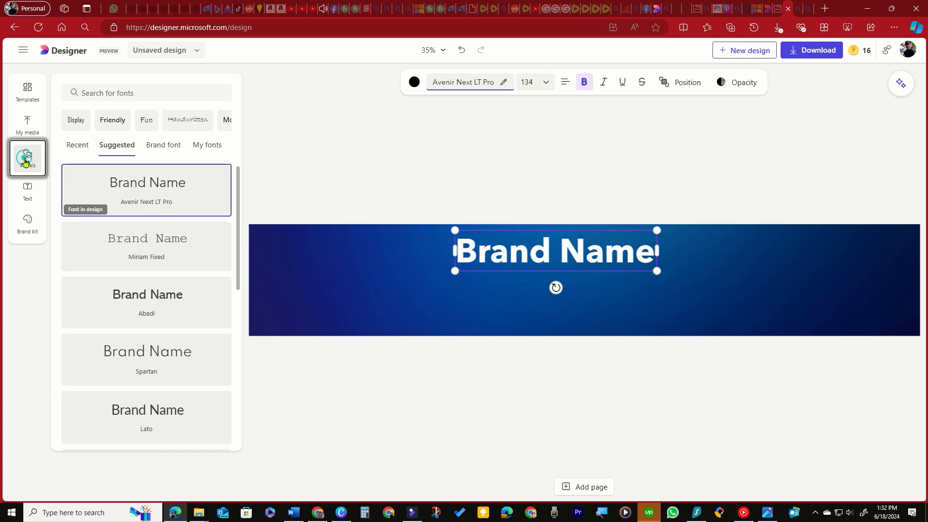
left_click(101, 177)
left_click(411, 83)
left_click_drag(547, 280, 830, 272)
left_click(650, 295)
left_click_drag(892, 272, 873, 273)
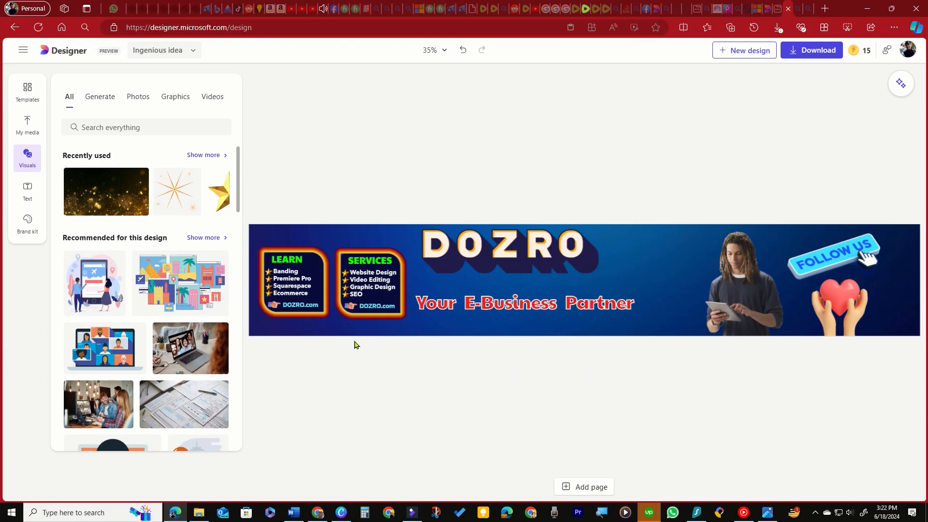
Step: Upload the mobile and desktop Rumble backsplash safe-zone images from the 1-Delete After Use folder to the design's media
left_click(25, 126)
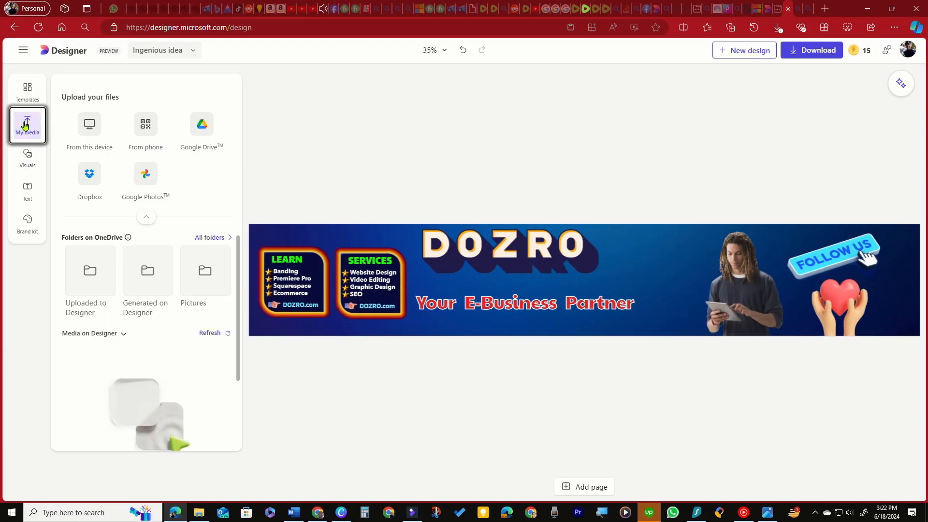
left_click(199, 512)
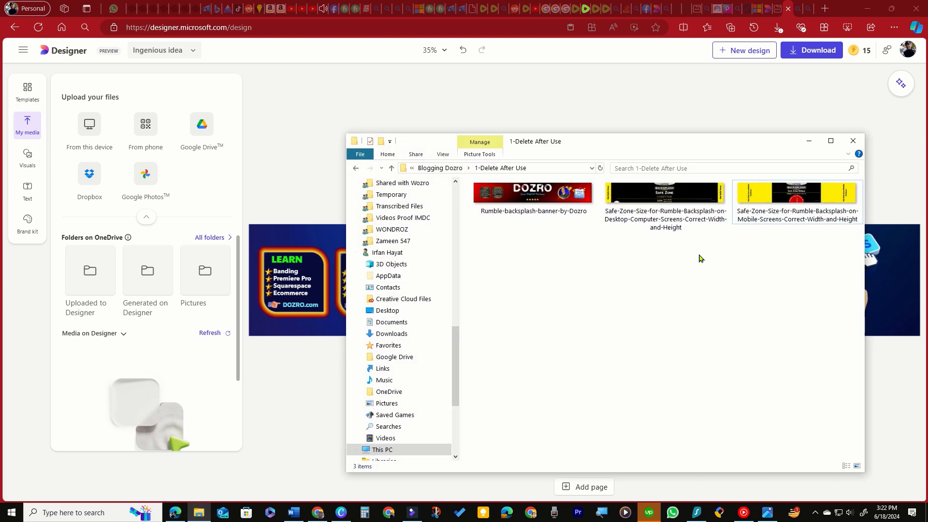
left_click_drag(698, 253, 127, 188)
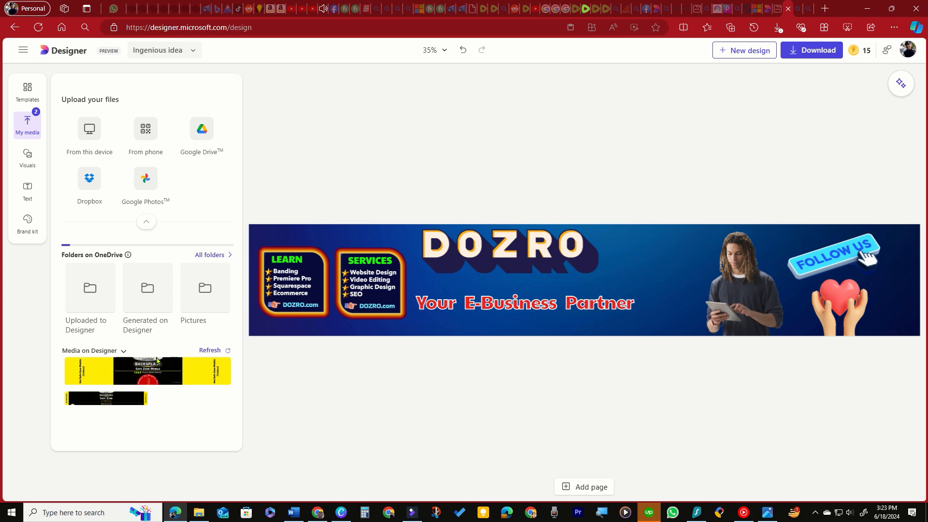
Step: Add the mobile safe-zone image, enlarge it to cover the whole banner and send it to the back
left_click(148, 370)
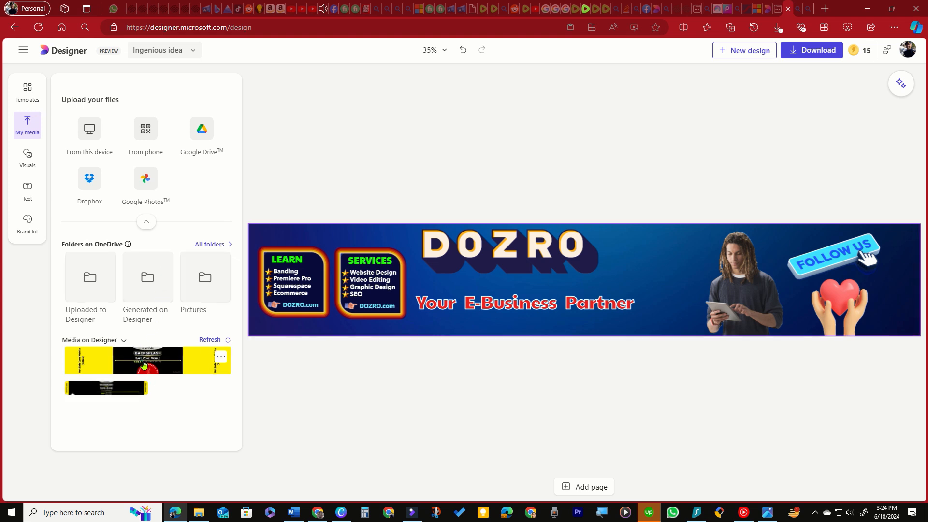
left_click_drag(470, 302, 372, 282)
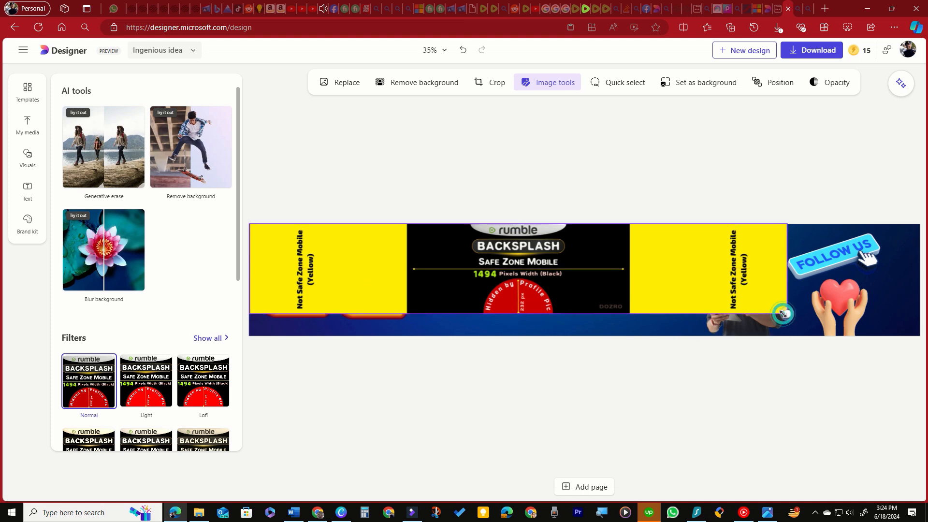
left_click_drag(786, 314, 863, 336)
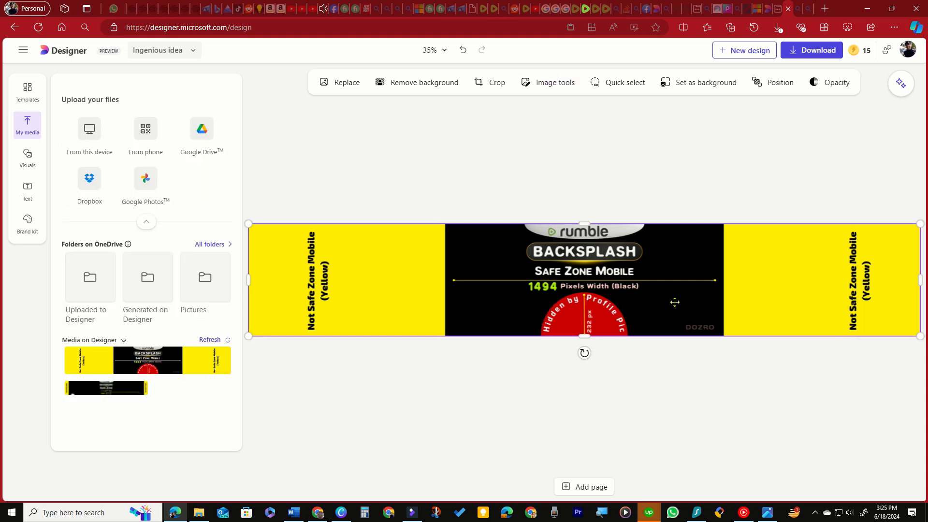
left_click_drag(673, 302, 675, 302)
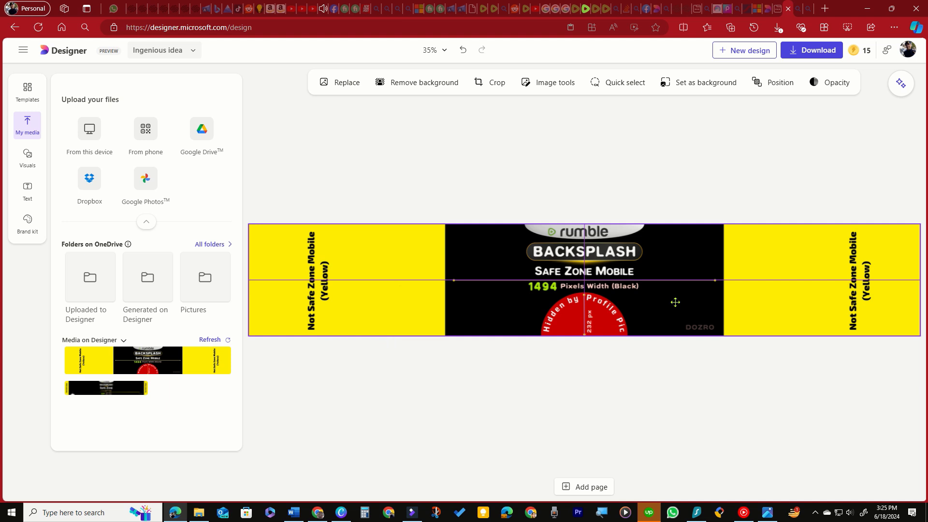
left_click_drag(675, 302, 675, 302)
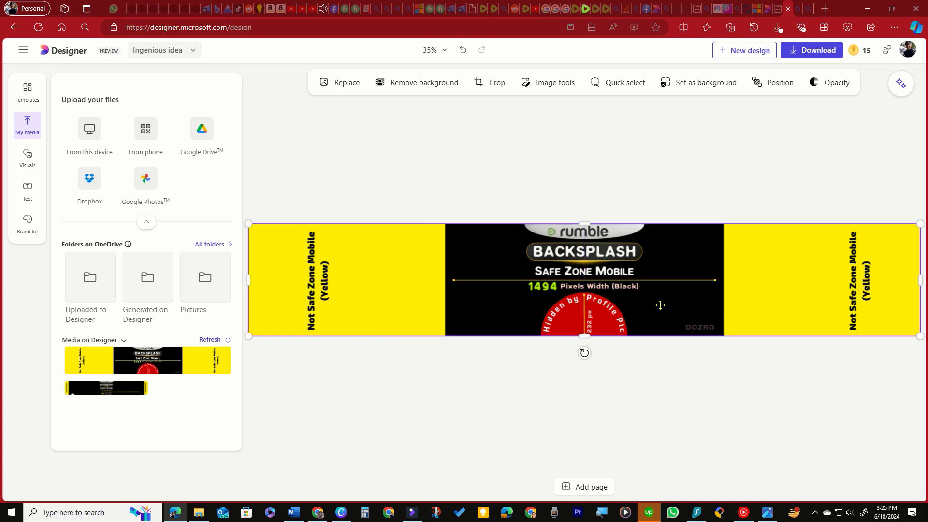
left_click(776, 84)
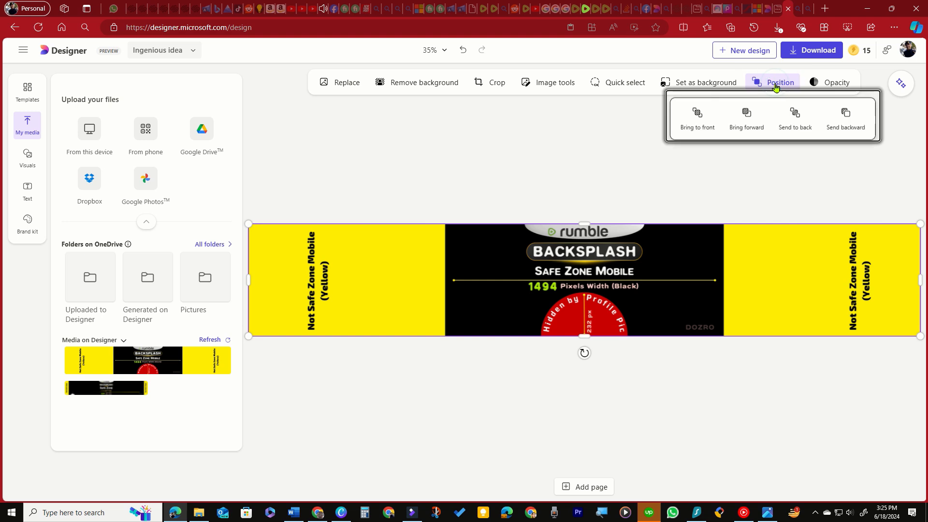
left_click(796, 128)
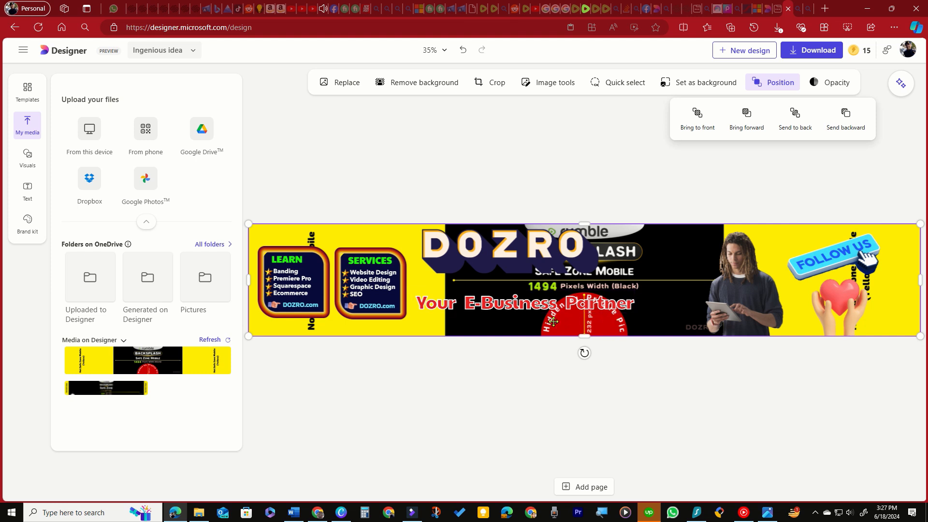
Step: Move the DOZRO title and the "Your E-Business Partner" slogan into the black safe zone, and the man's picture into the yellow area beside it
left_click_drag(503, 250, 587, 249)
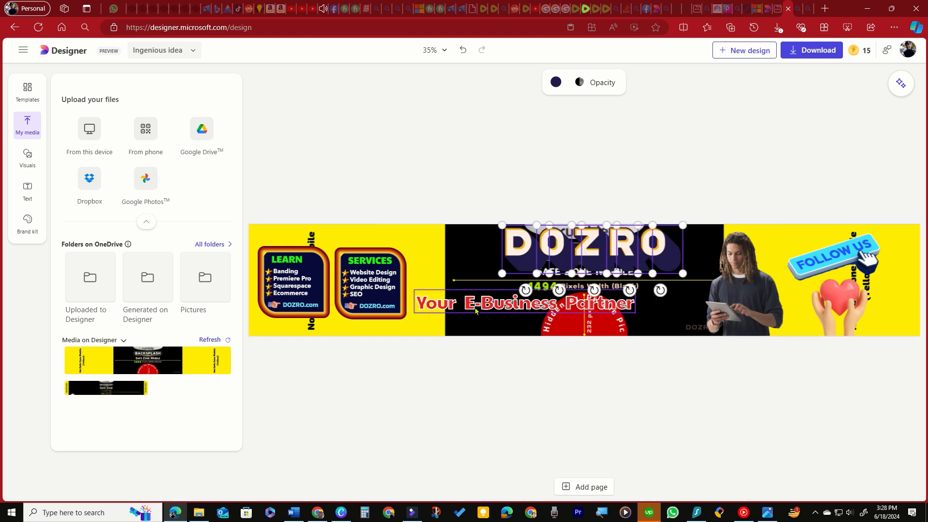
left_click_drag(479, 305, 540, 285)
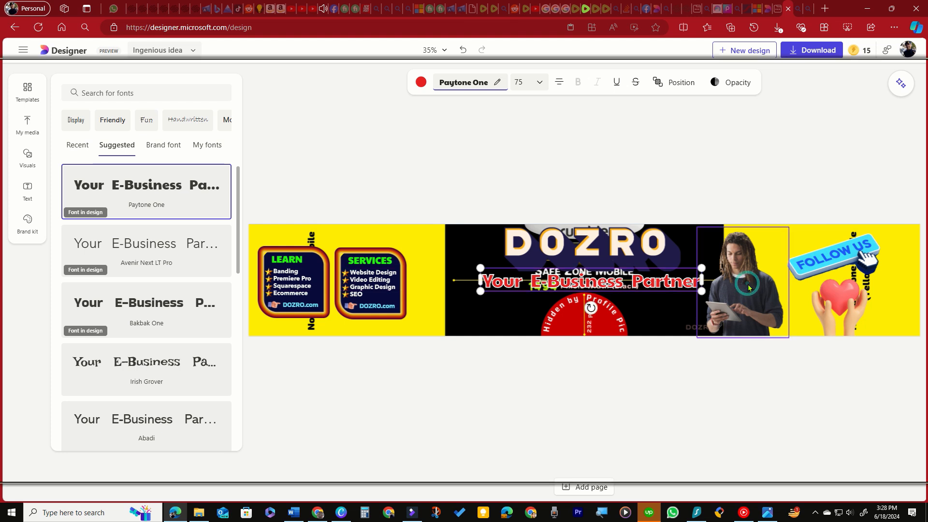
left_click_drag(748, 288, 761, 284)
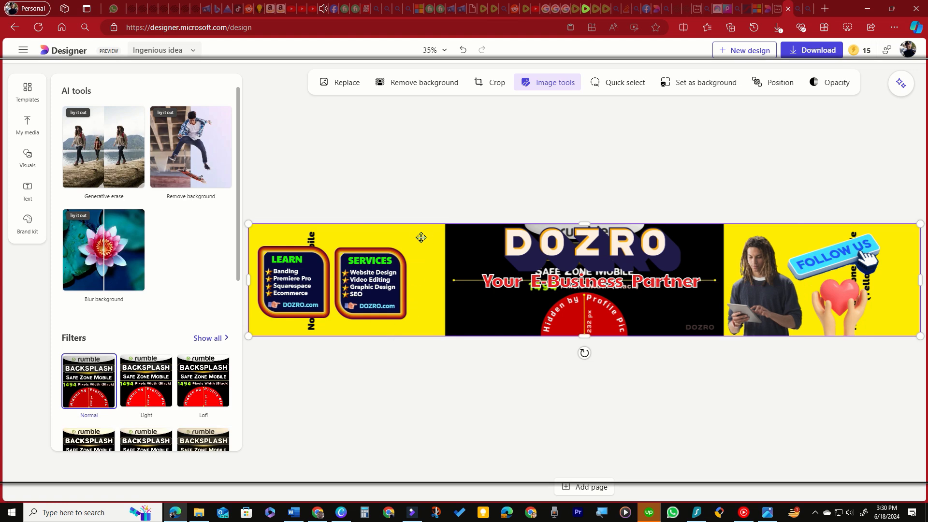
Step: Replace the mobile safe-zone image with the computer one, enlarged to cover the whole banner and sent to the back
right_click(421, 237)
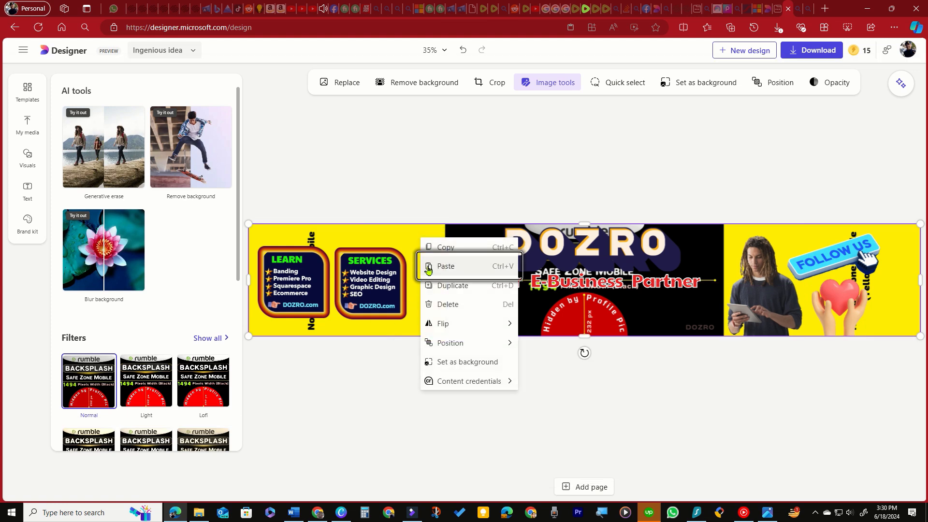
left_click(448, 304)
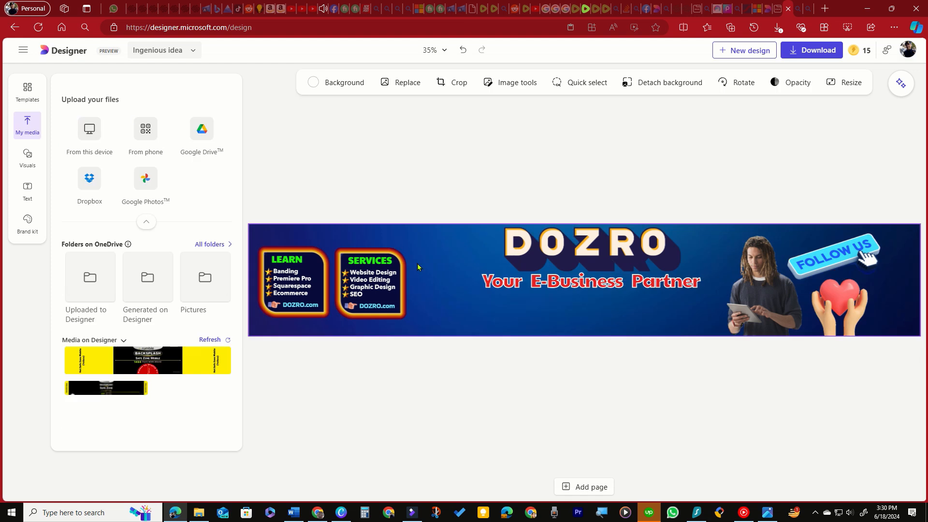
left_click(119, 392)
left_click_drag(460, 258, 426, 255)
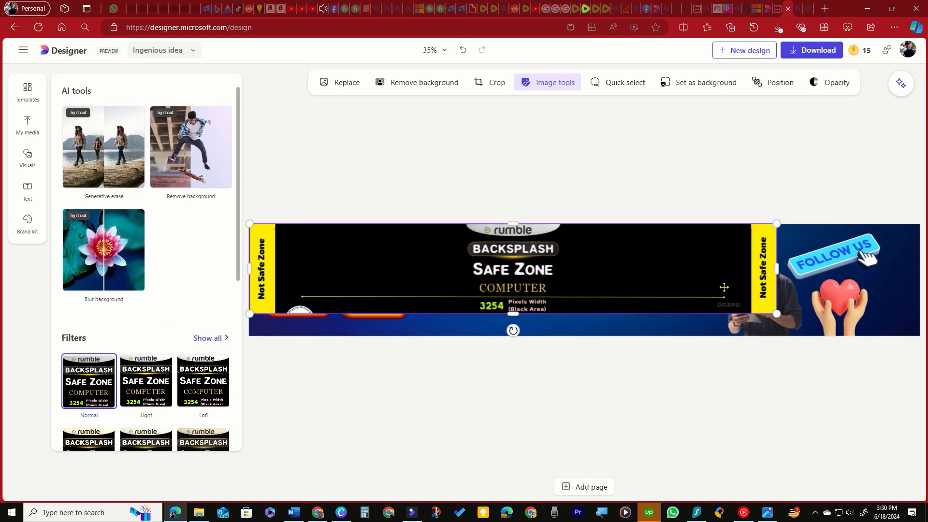
left_click_drag(776, 312, 921, 338)
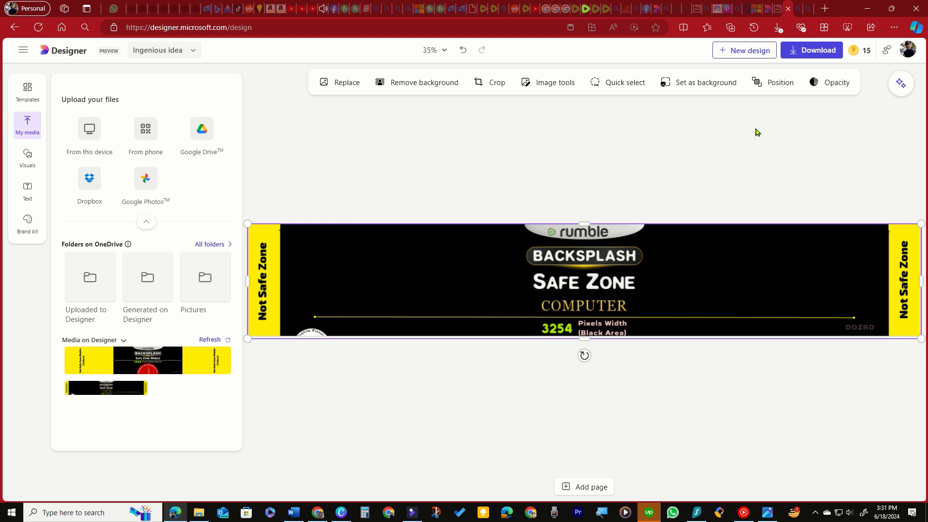
left_click(777, 83)
left_click(802, 130)
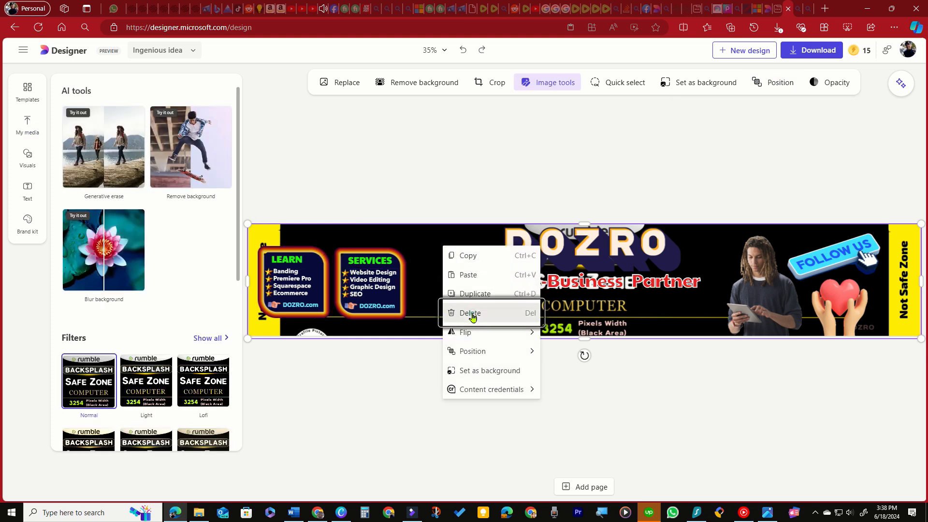
Step: Delete the computer safe-zone image and shift the LEARN and SERVICES boxes together slightly towards the title
left_click(467, 311)
left_click_drag(264, 237, 433, 323)
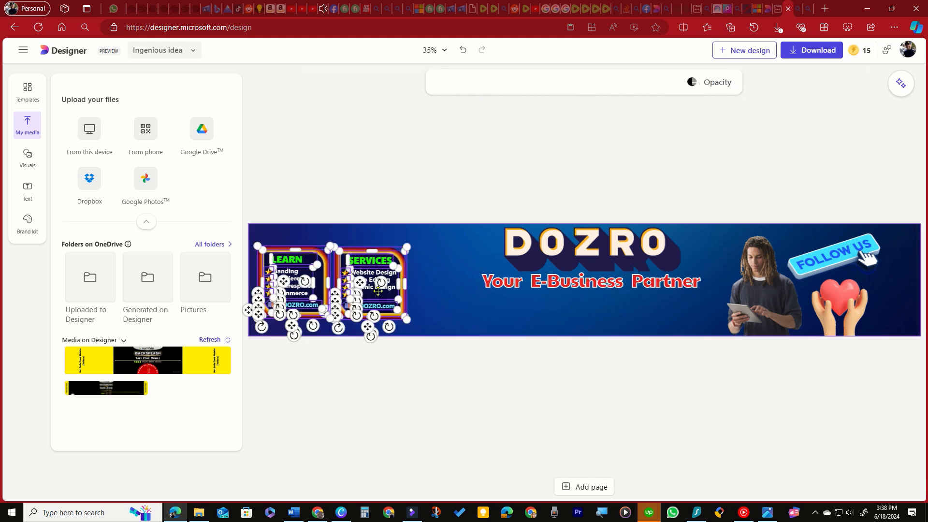
left_click_drag(378, 280, 415, 280)
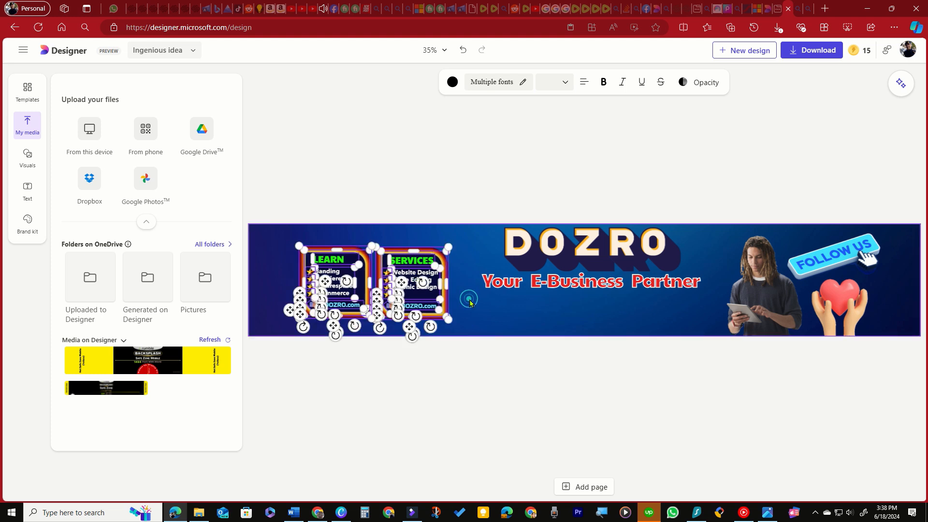
left_click(480, 313)
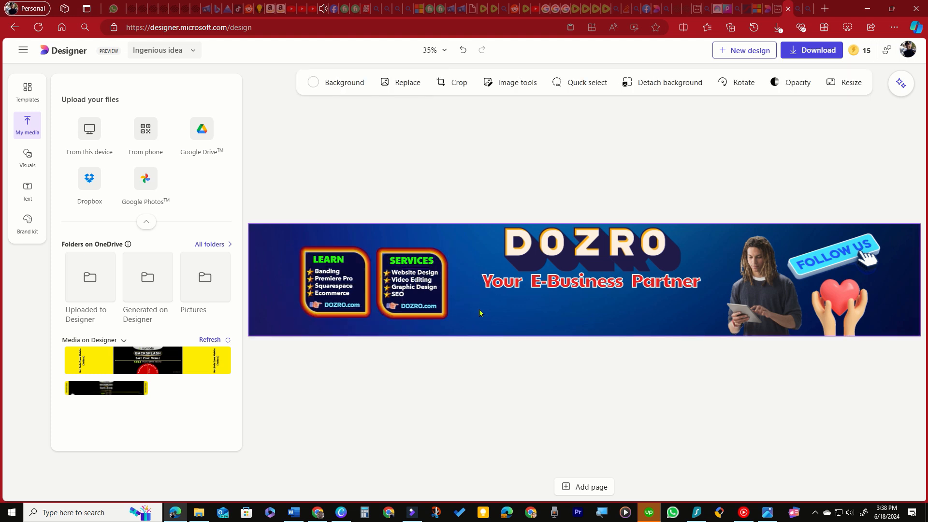
Step: Download the banner as a PNG and save it as Designer in the 1-Delete After Use folder
left_click(816, 52)
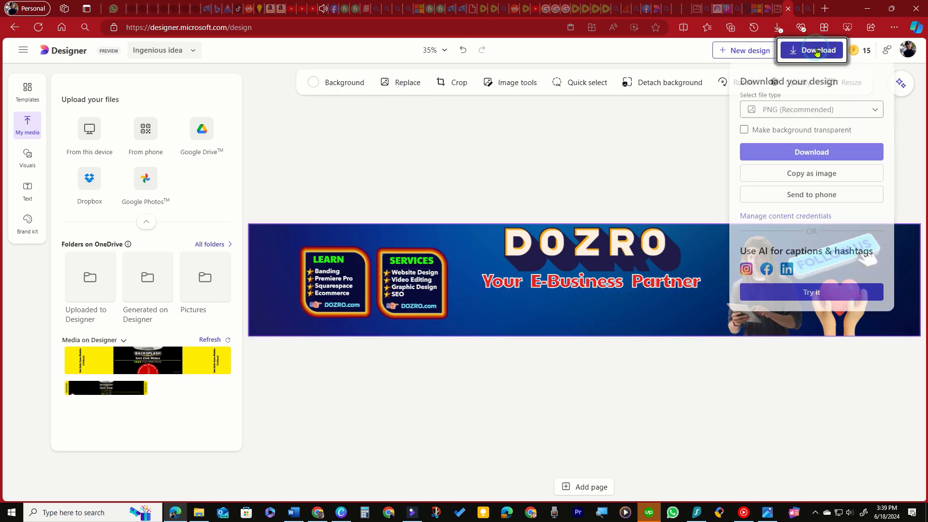
left_click(811, 158)
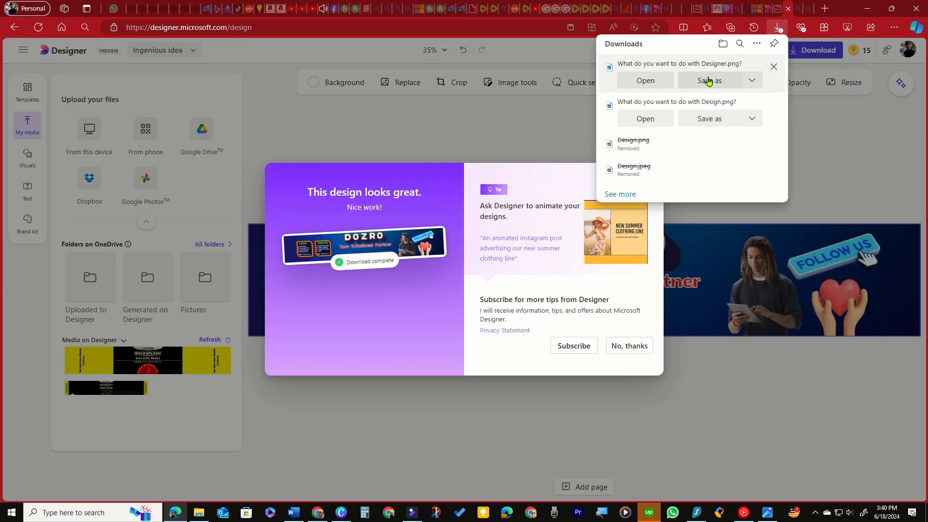
left_click(709, 80)
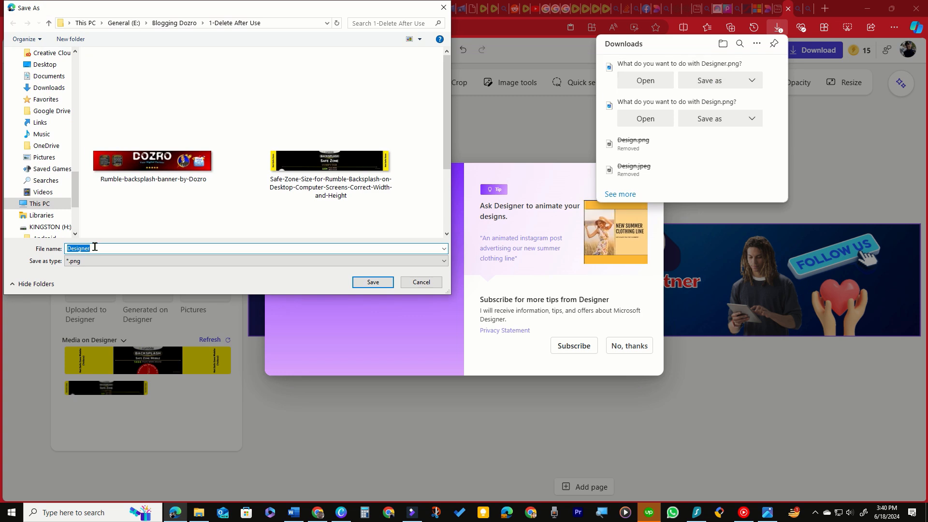
left_click(374, 282)
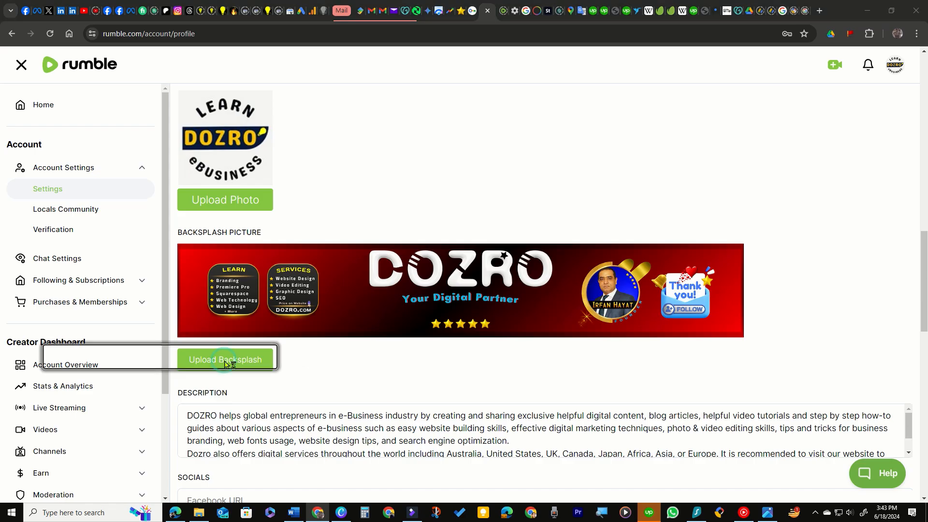
Step: Upload the Designer image as the backsplash picture in the Rumble account settings and accept it
left_click(229, 359)
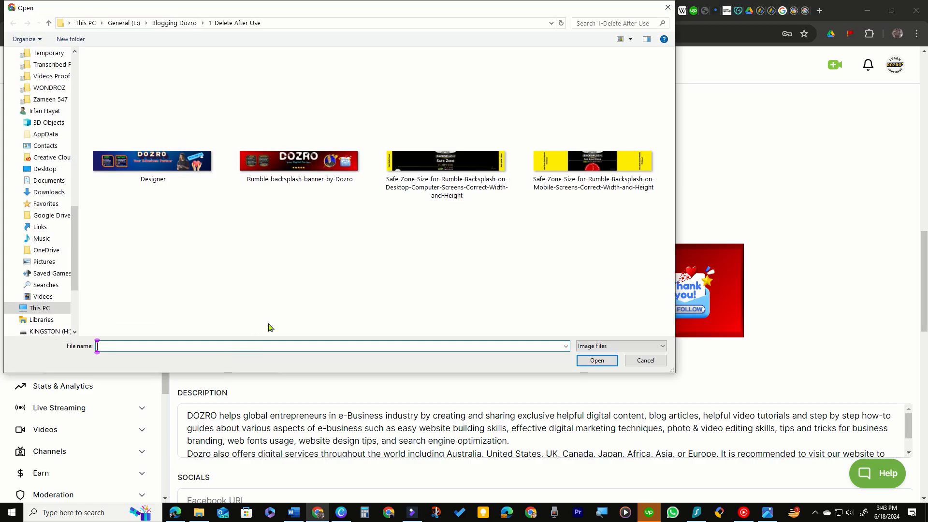
left_click(154, 159)
left_click(583, 364)
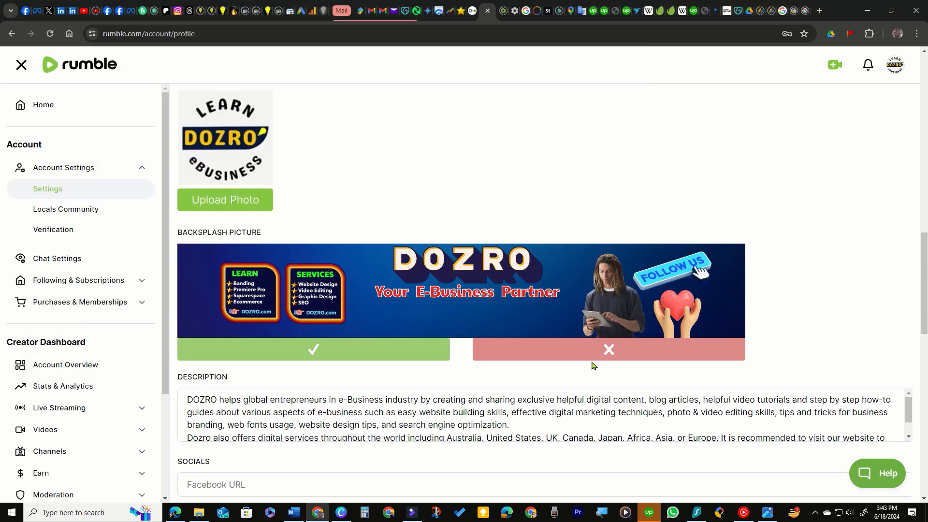
left_click(326, 360)
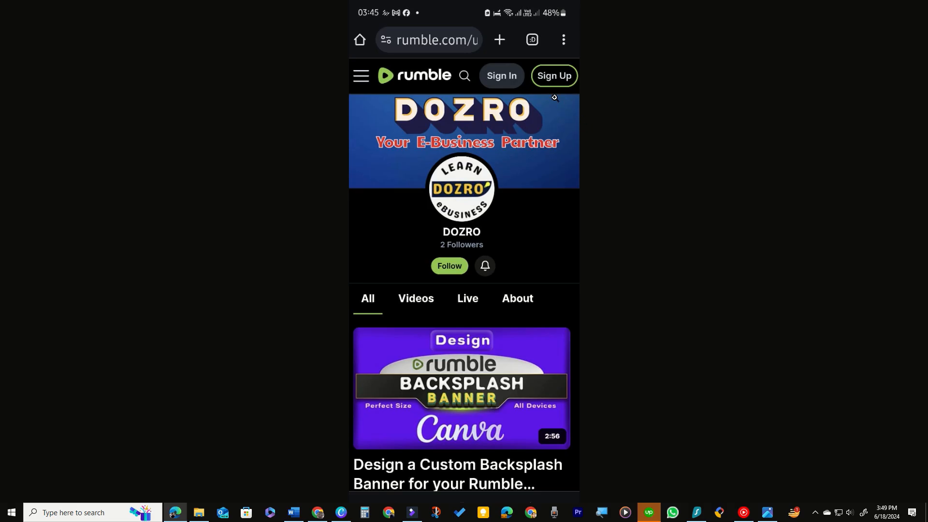